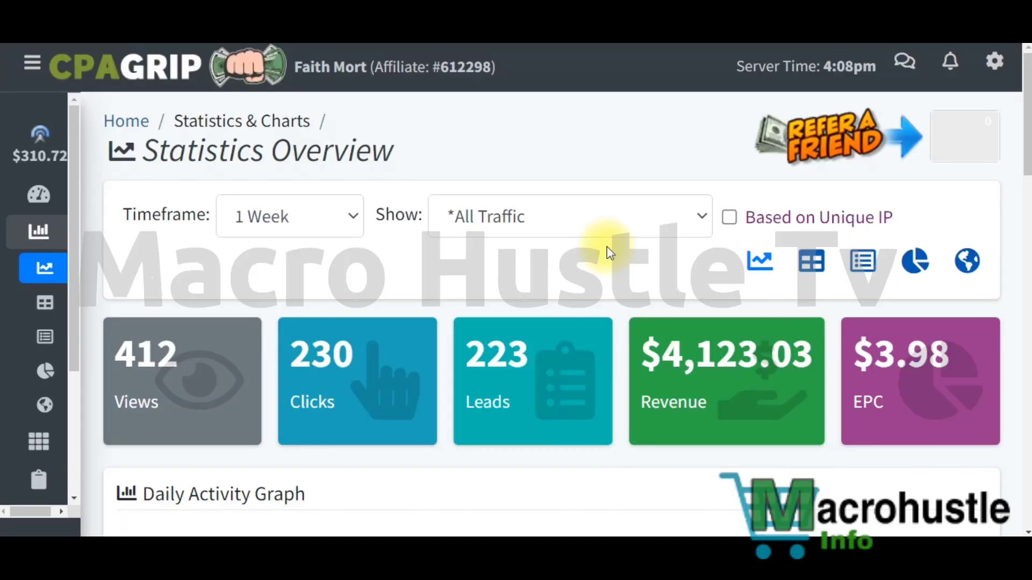
# Examine the one-week revenue figure in the CPAGrip statistics overview.
pyautogui.moveTo(77, 162)
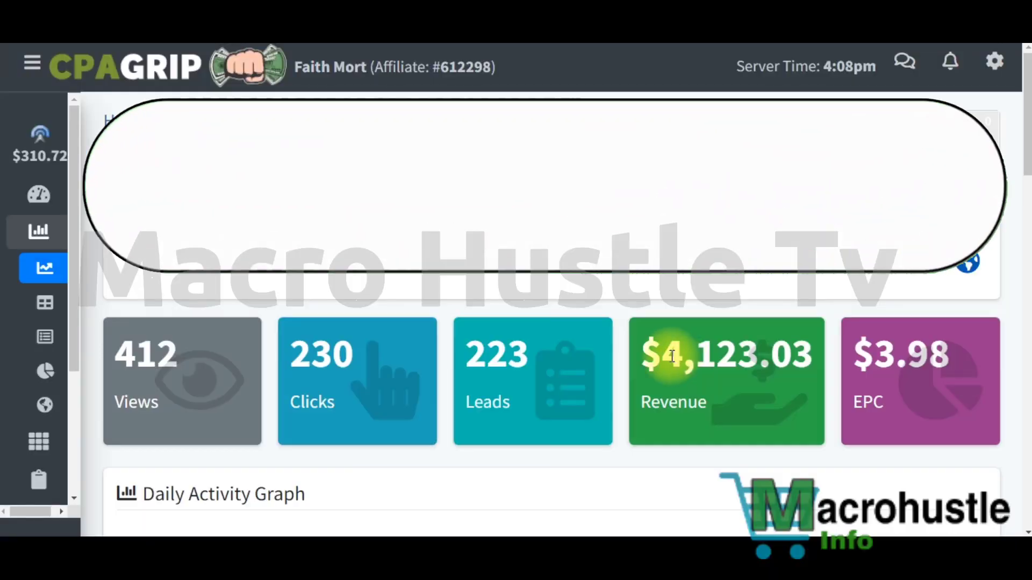
pyautogui.moveTo(662, 356); pyautogui.dragTo(809, 358)
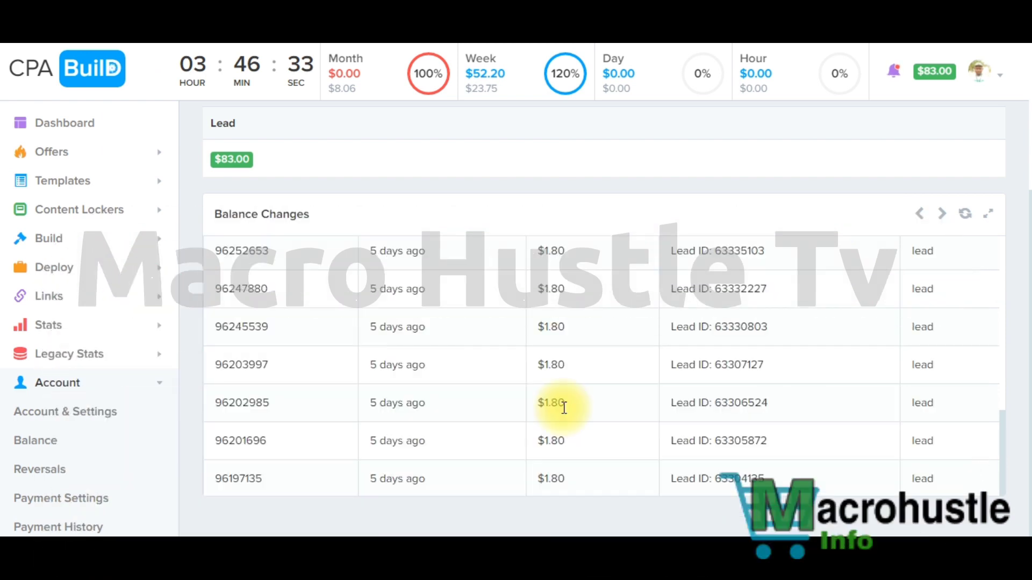
# Examine the lead payouts and their timestamps in the CPABuild Balance Changes list.
pyautogui.scroll(2, 564, 407)
pyautogui.scroll(-2, 565, 406)
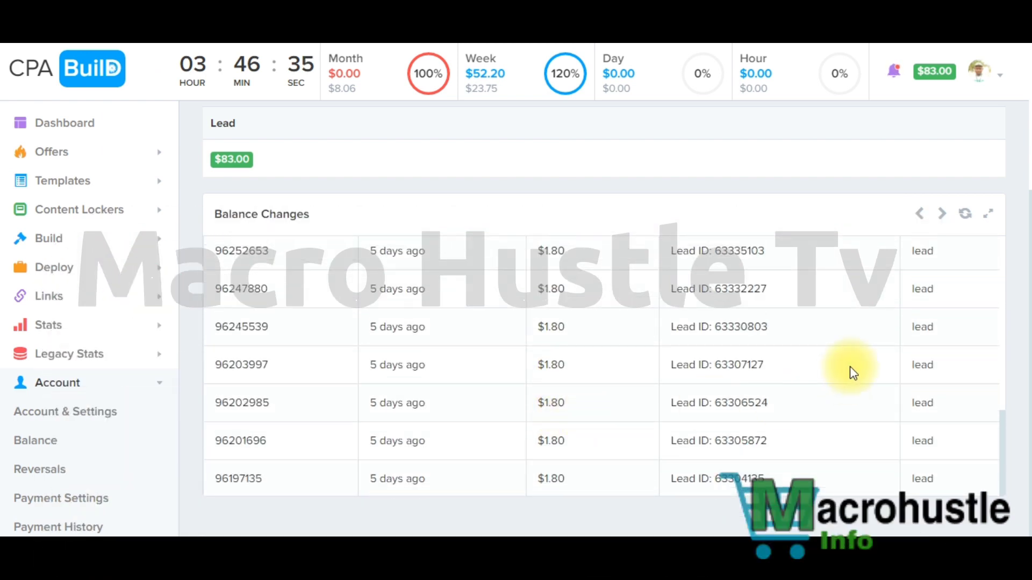
pyautogui.scroll(5, 848, 373)
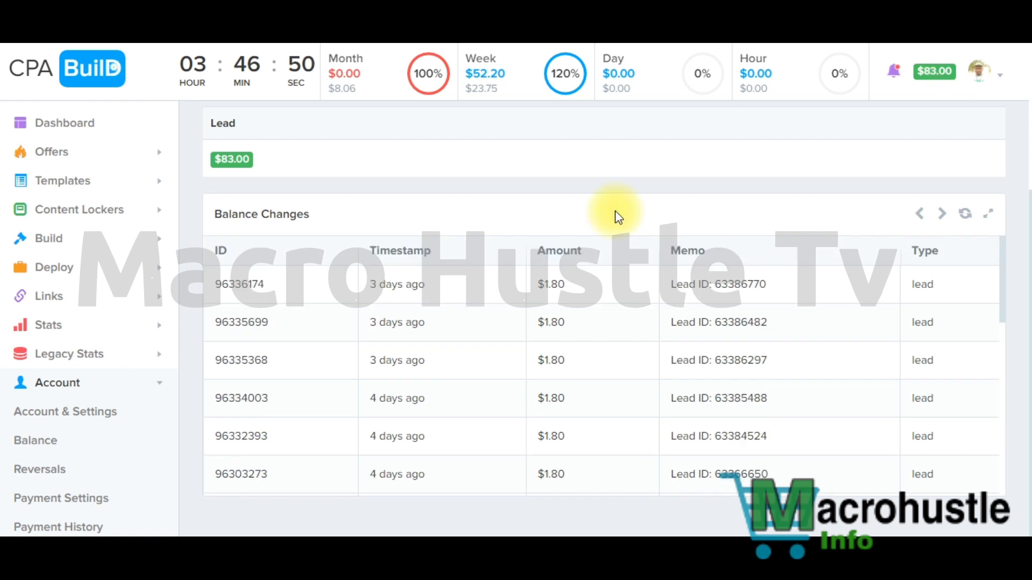
pyautogui.click(64, 46)
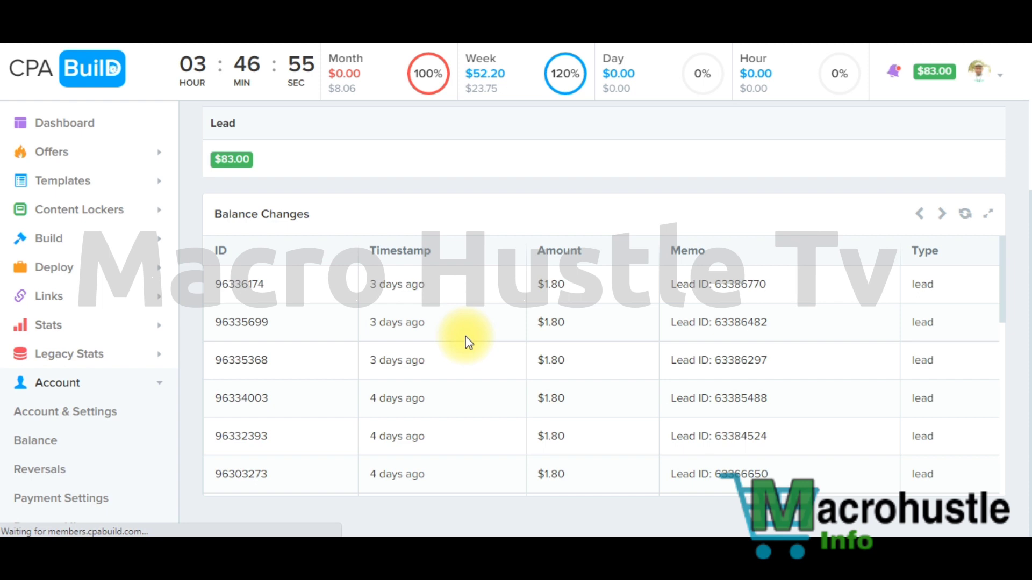
pyautogui.click(949, 44)
pyautogui.click(942, 46)
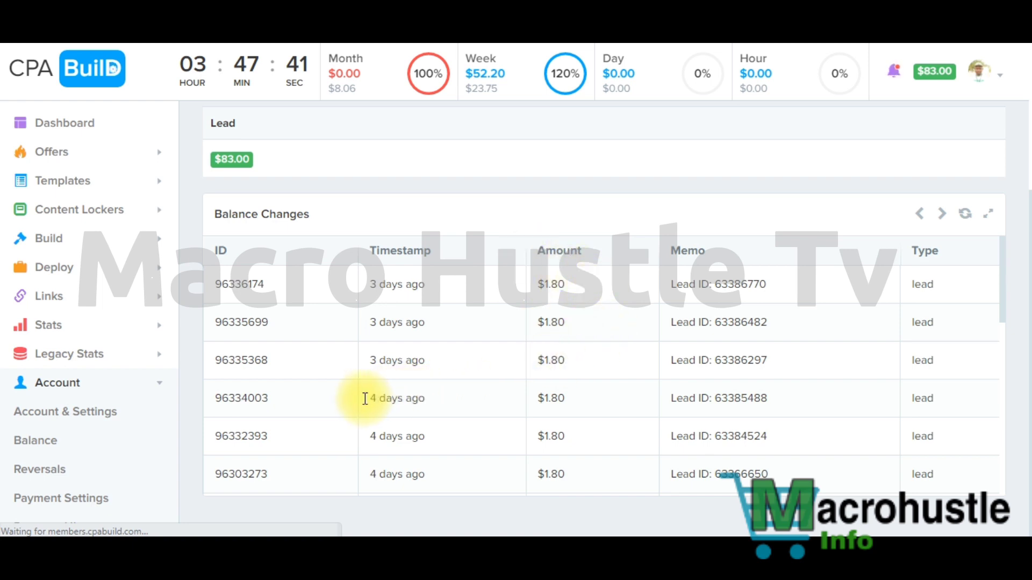
pyautogui.scroll(-3, 476, 433)
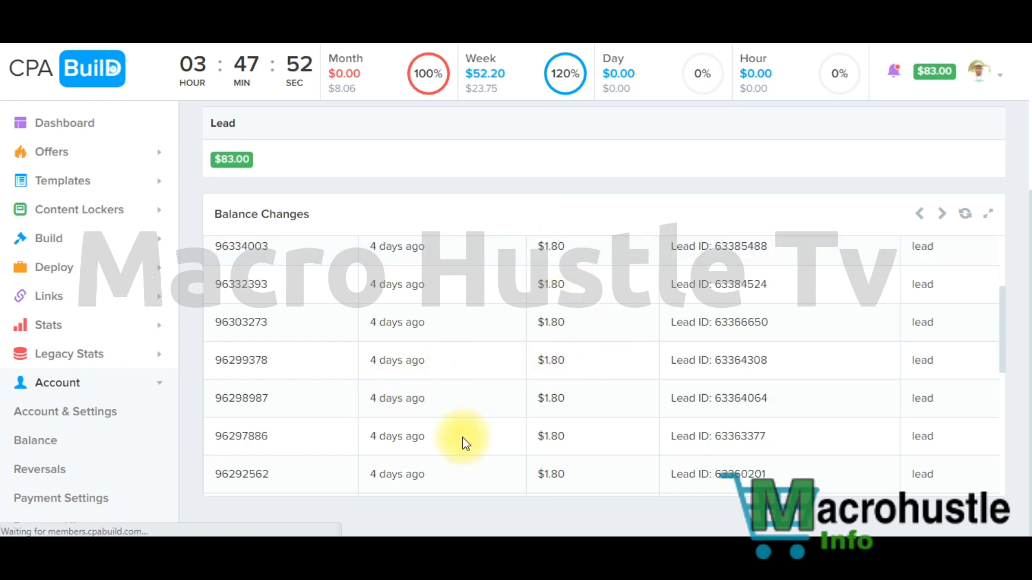
pyautogui.scroll(-6, 530, 398)
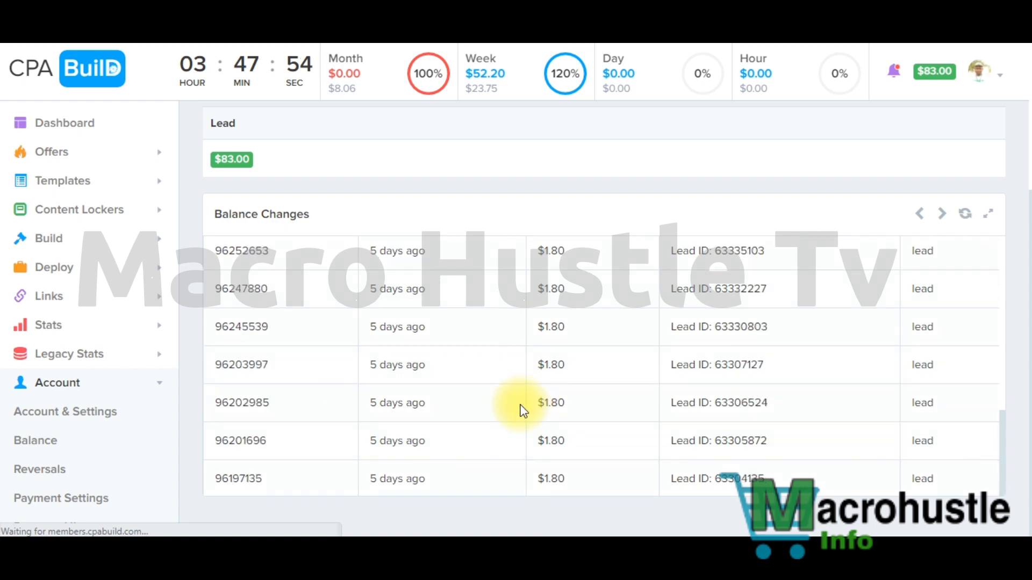
pyautogui.scroll(3, 524, 412)
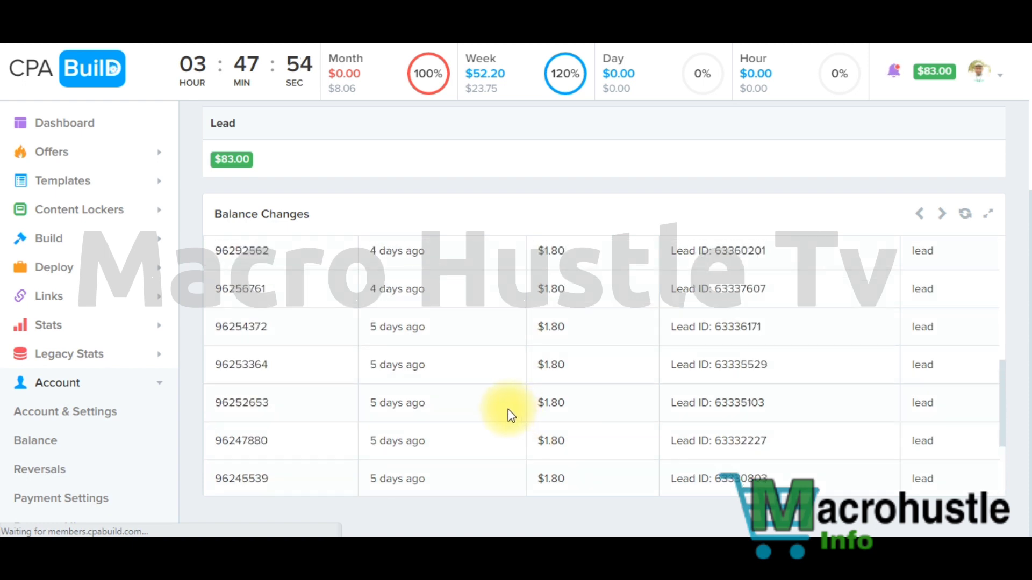
pyautogui.scroll(-3, 516, 424)
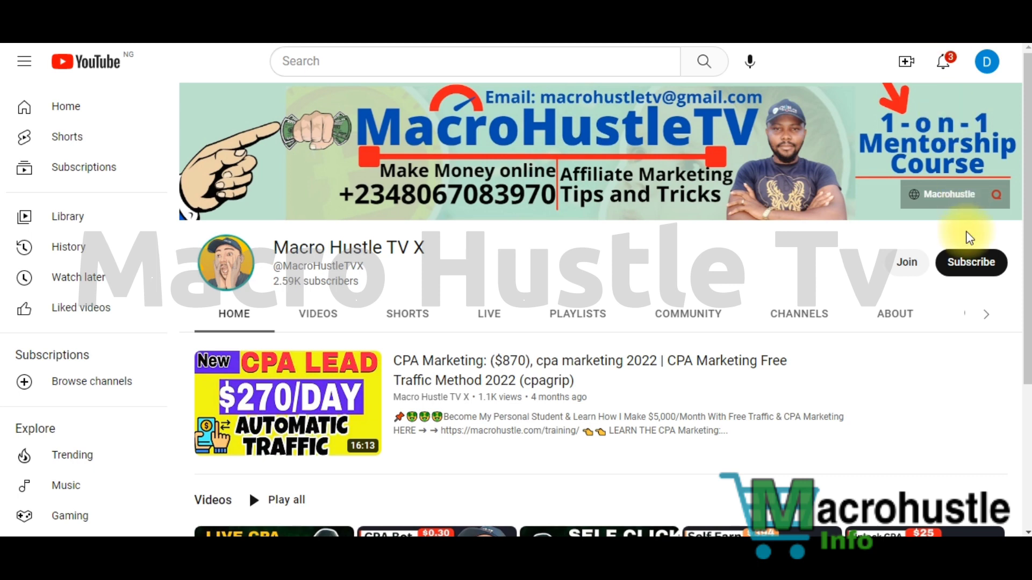
# Subscribe to the Macro Hustle TV X channel on YouTube and choose a notification setting for it.
pyautogui.click(970, 271)
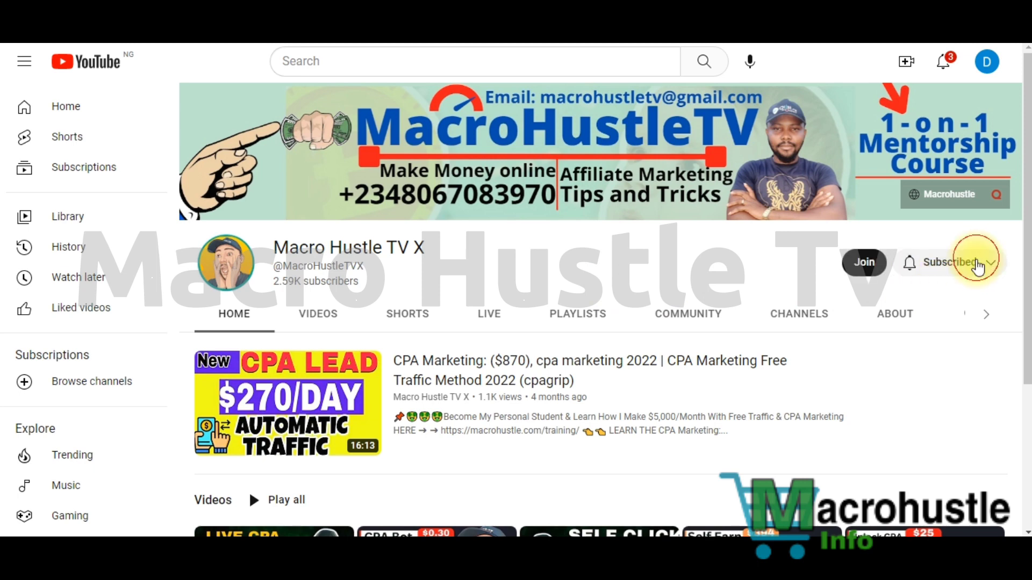
pyautogui.click(949, 262)
pyautogui.click(943, 300)
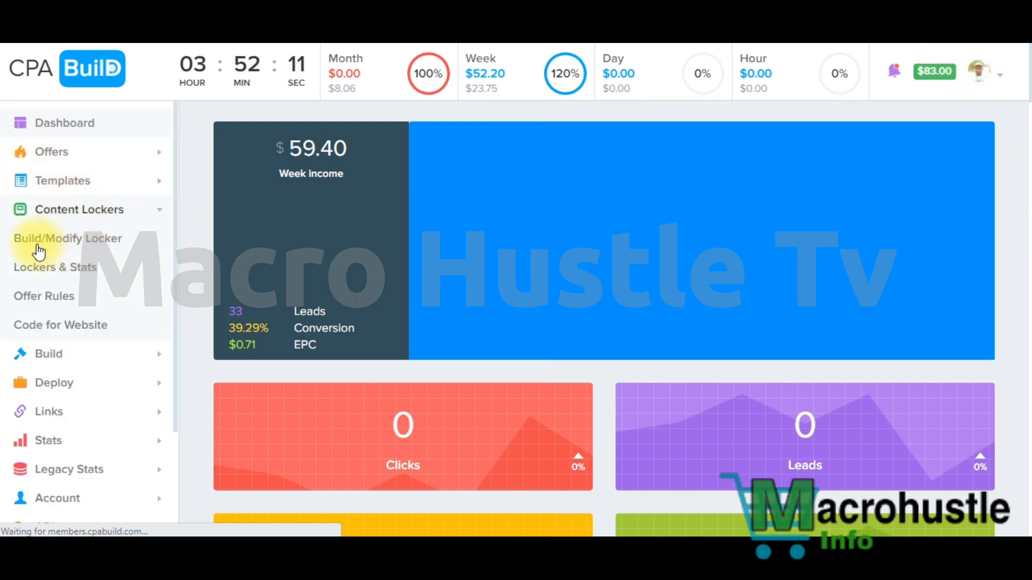
# Start building a content locker in CPABuild with Blank - Custom as its base template.
pyautogui.click(93, 248)
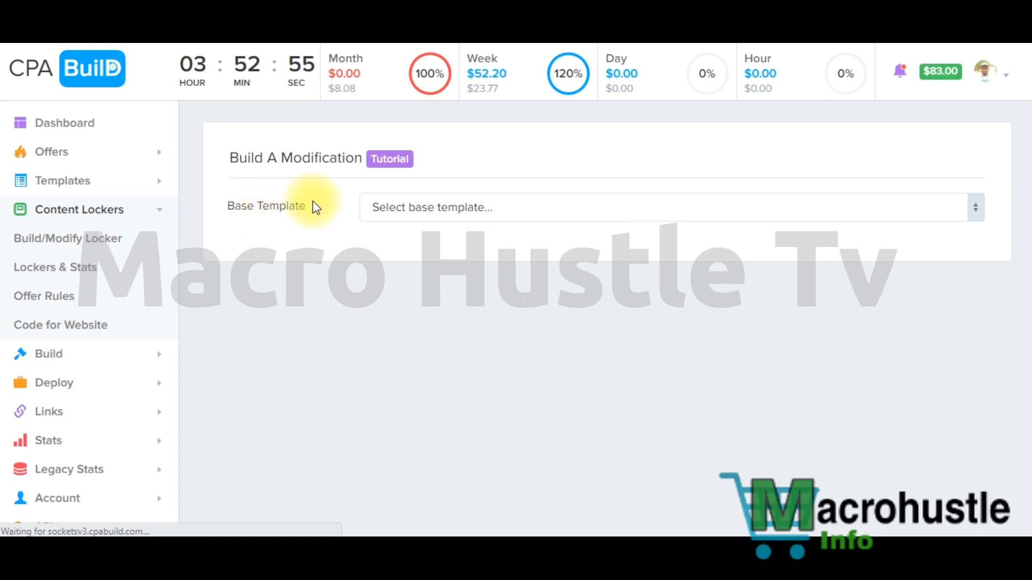
pyautogui.click(413, 215)
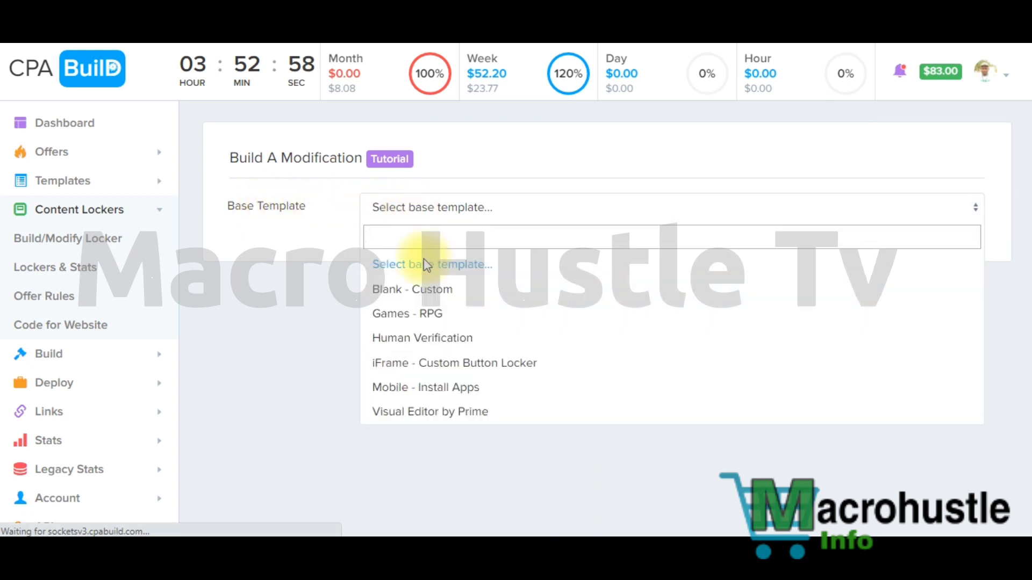
pyautogui.click(416, 291)
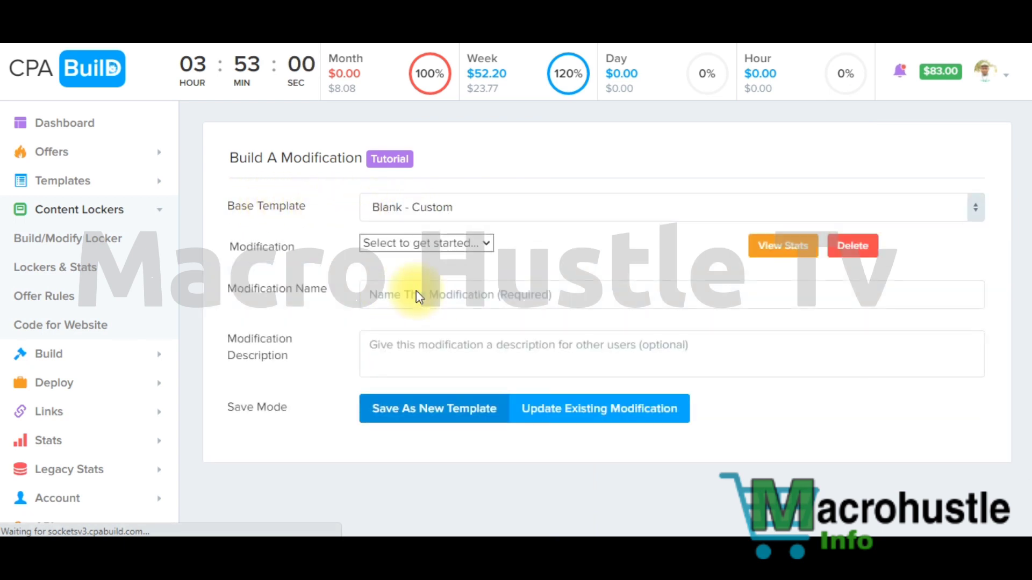
pyautogui.click(422, 215)
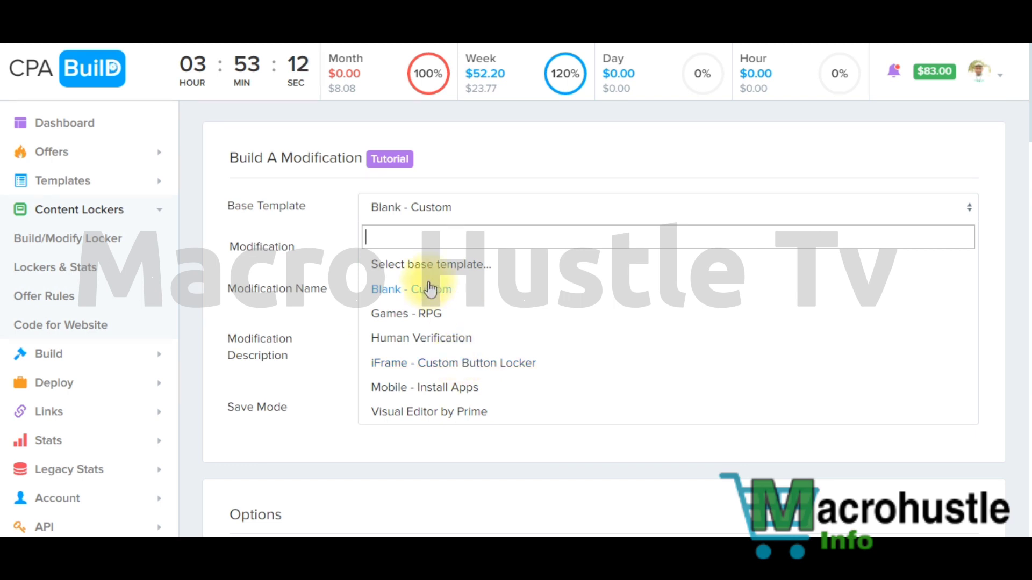
pyautogui.click(537, 371)
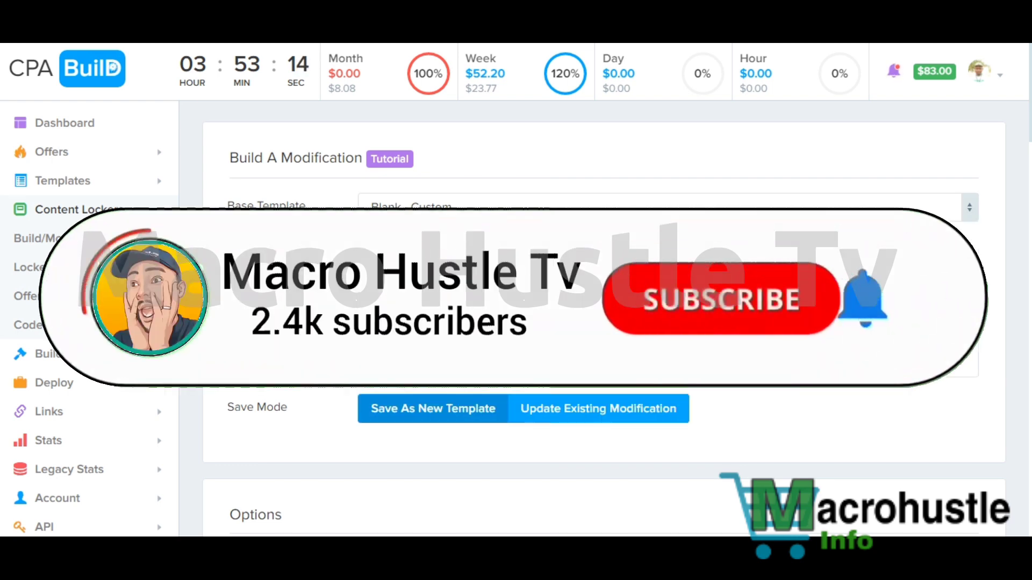
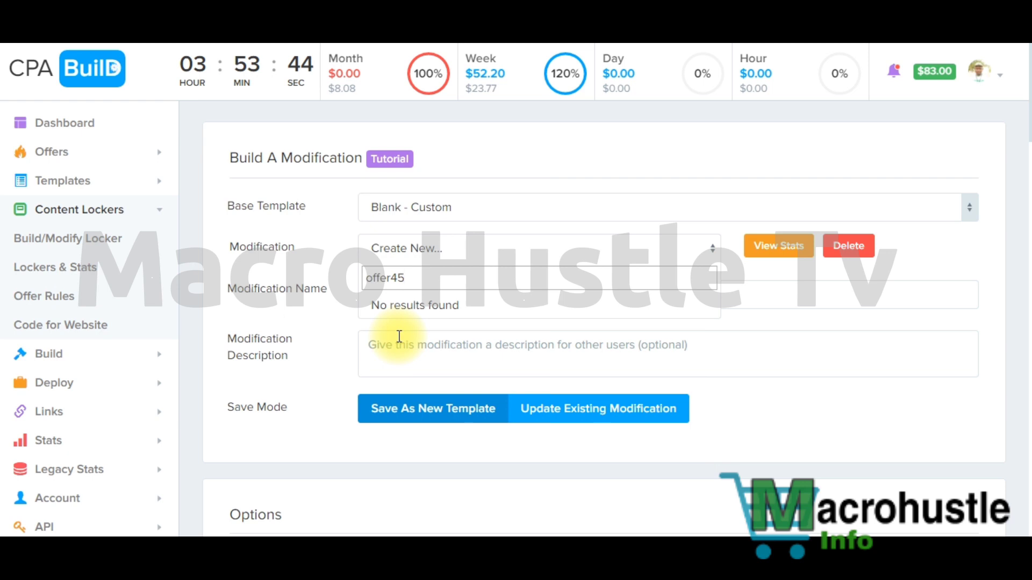
# Name the new locker modification W23 and choose to save it as a new template.
pyautogui.click(806, 299)
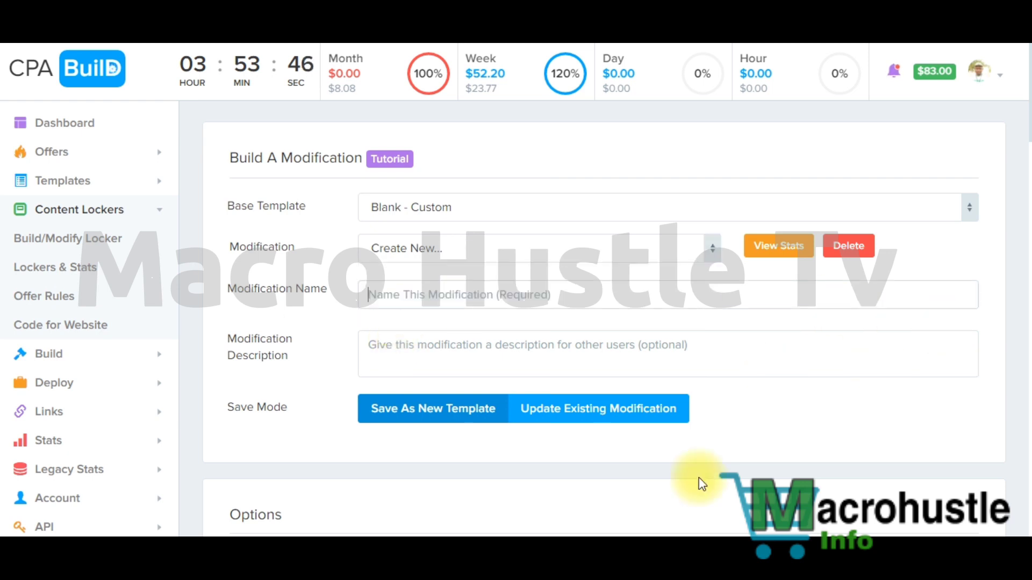
pyautogui.click(383, 409)
pyautogui.scroll(-8, 504, 457)
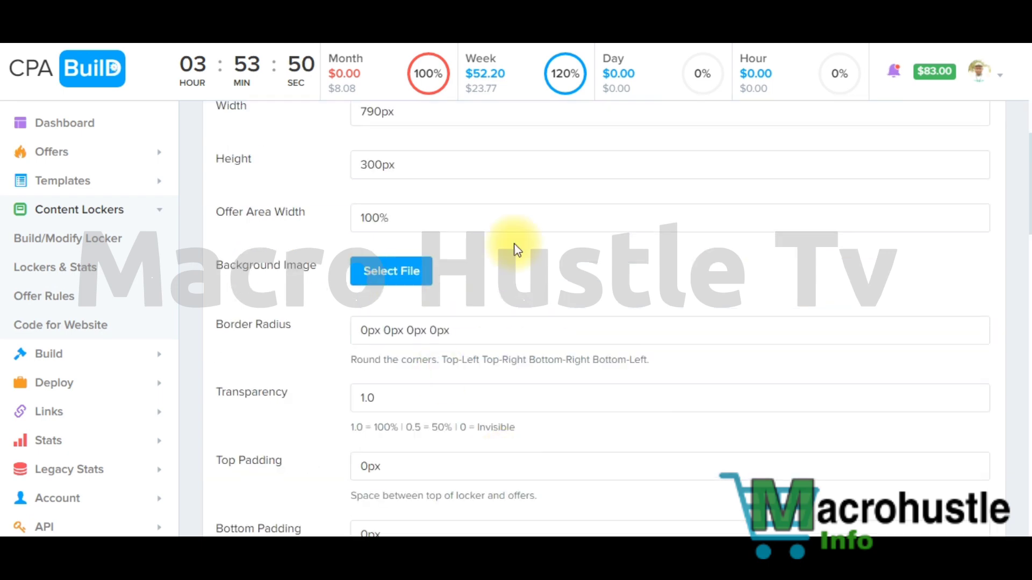
pyautogui.scroll(-7, 511, 334)
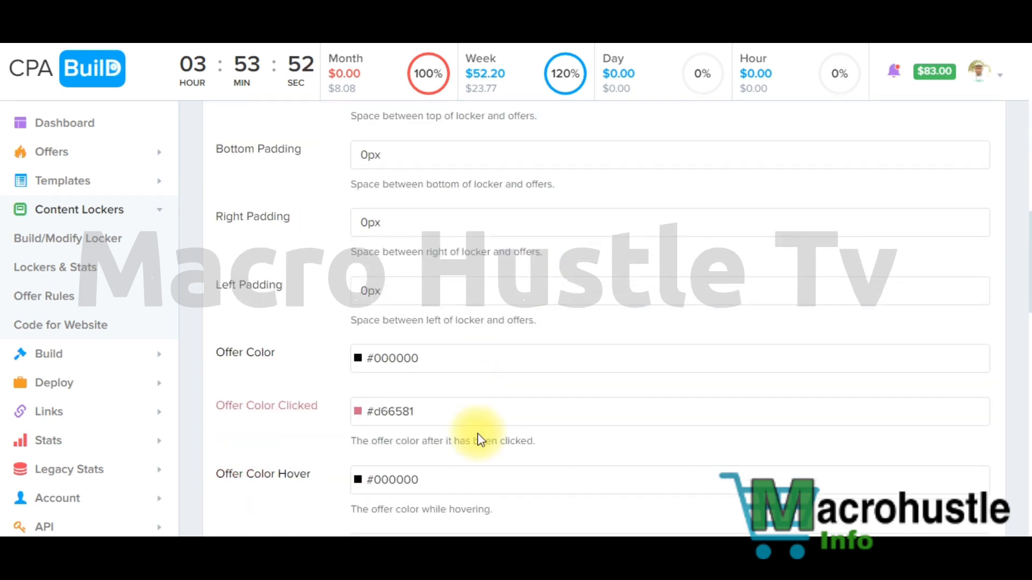
pyautogui.scroll(-15, 477, 433)
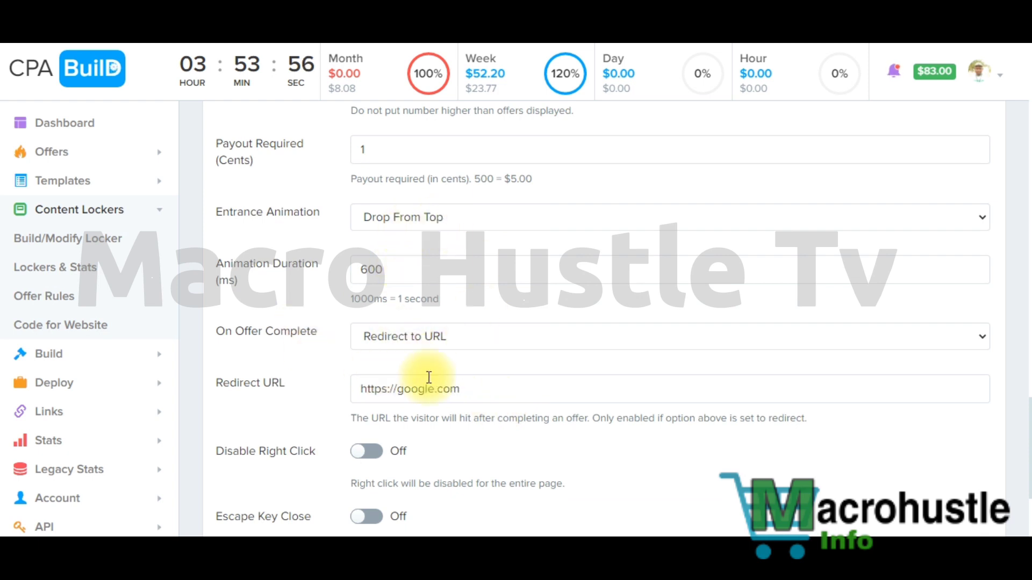
pyautogui.moveTo(480, 389); pyautogui.dragTo(355, 392)
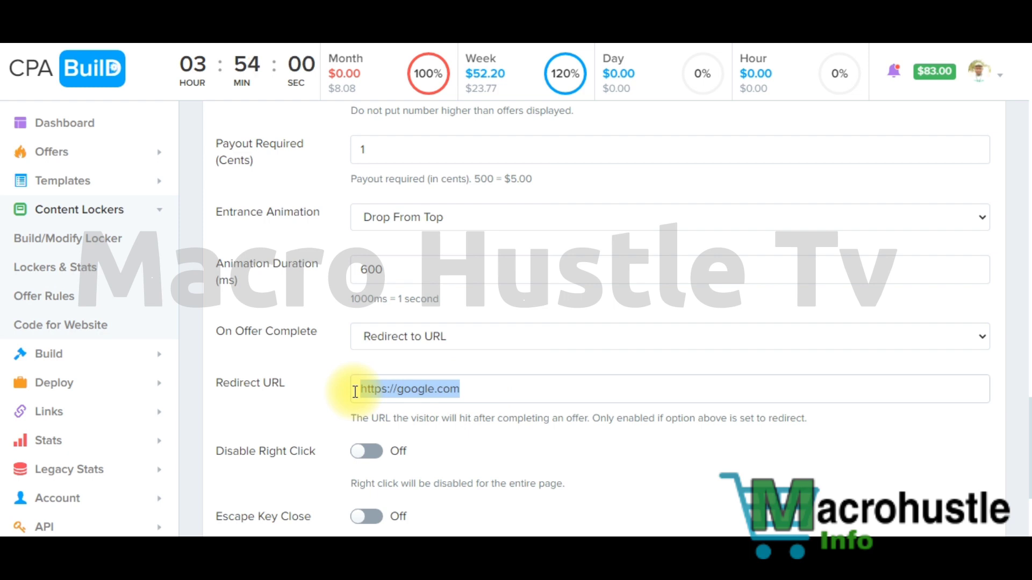
pyautogui.click(411, 390)
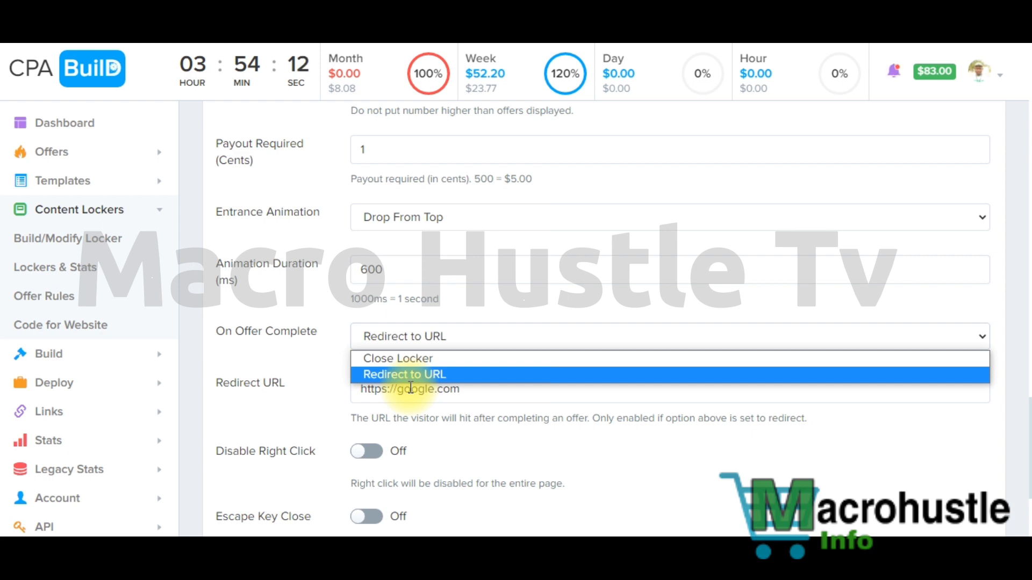
pyautogui.click(468, 391)
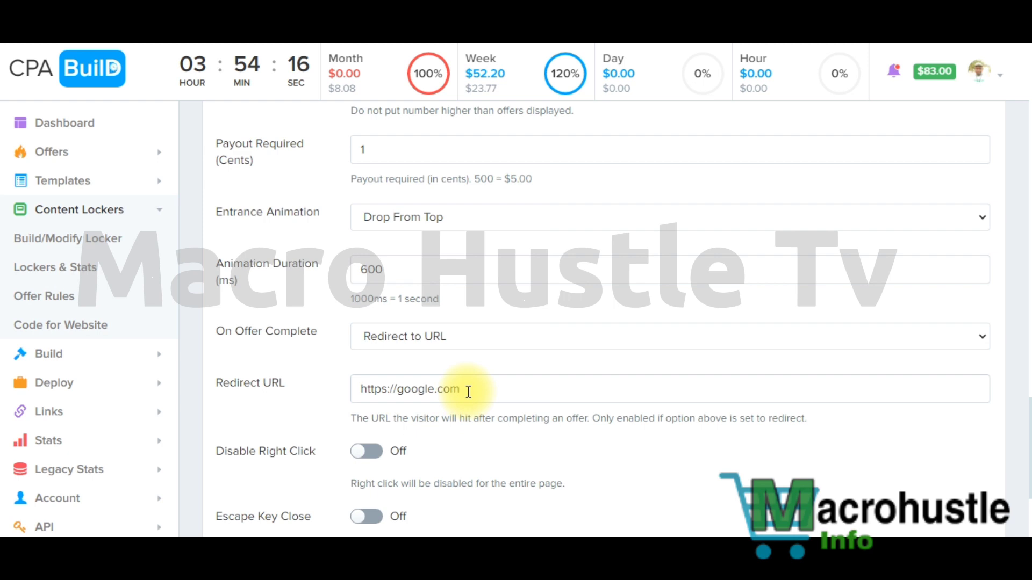
pyautogui.scroll(-3, 470, 456)
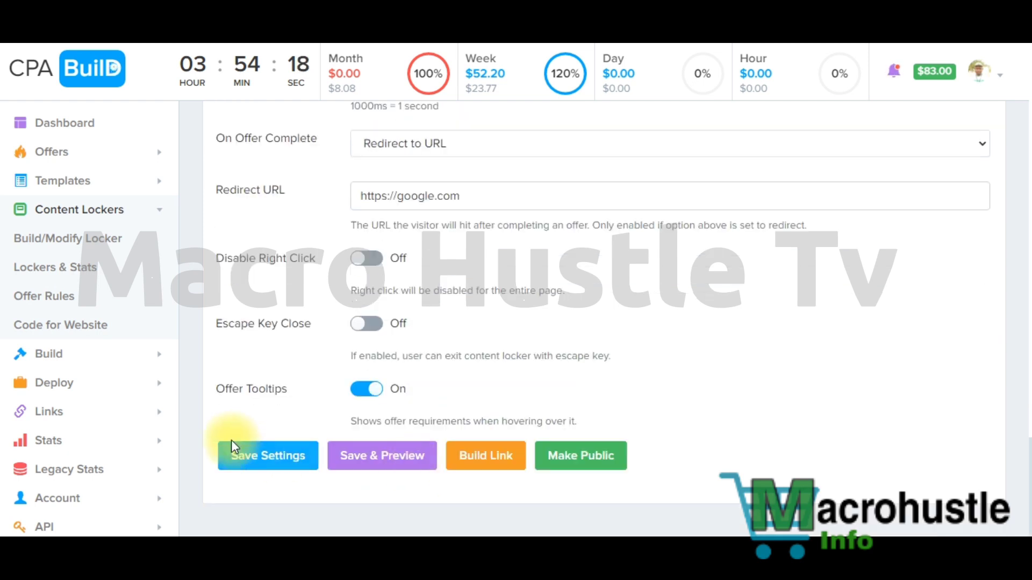
pyautogui.click(258, 463)
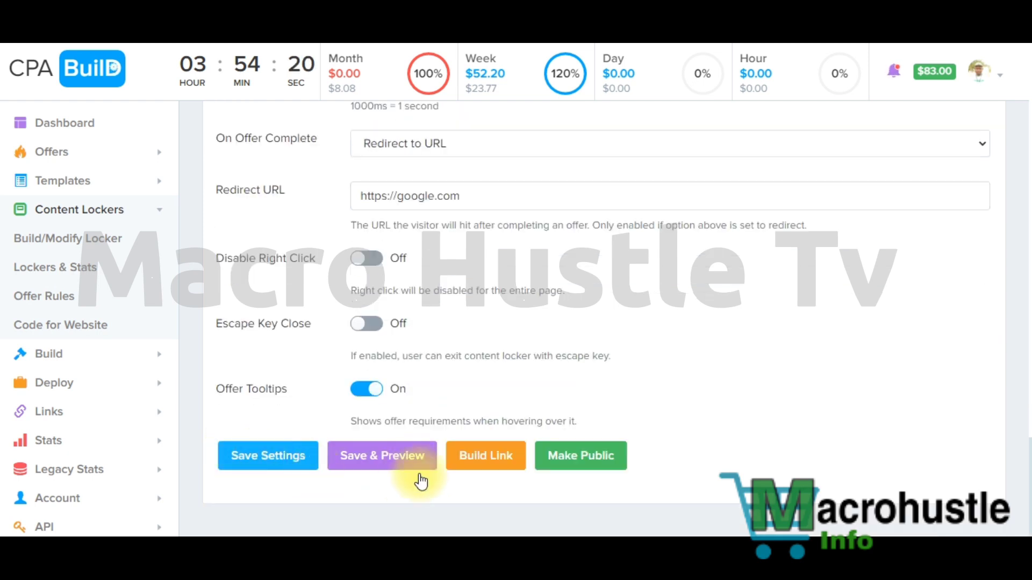
pyautogui.click(506, 373)
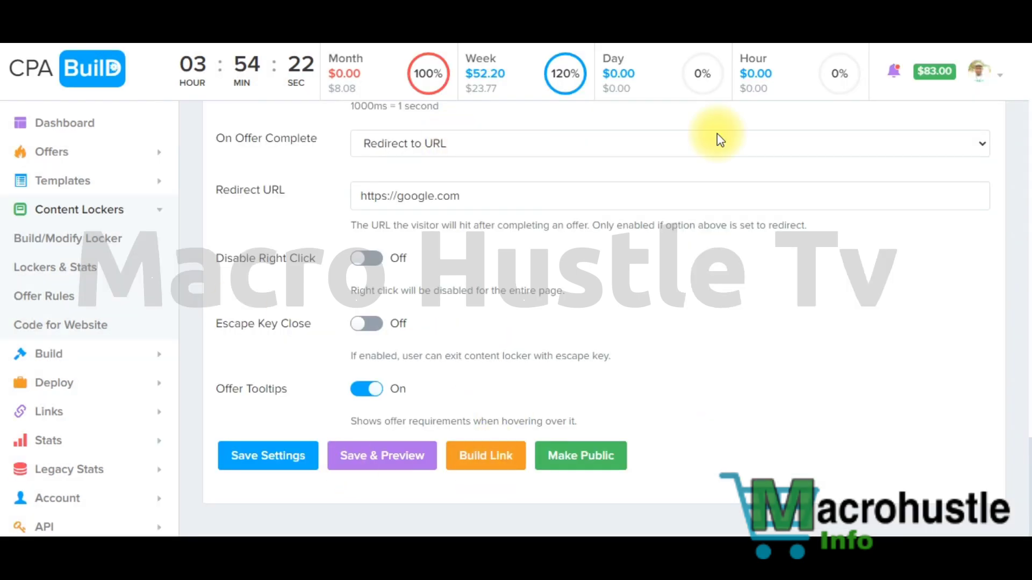
# Generate a link for the W23 content locker without a custom URL and copy it.
pyautogui.click(475, 449)
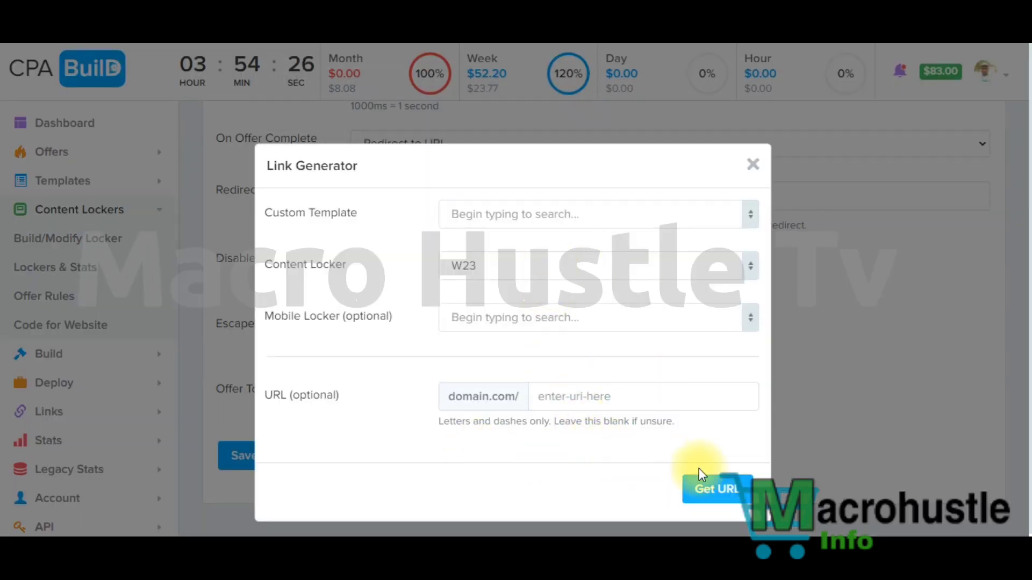
pyautogui.click(698, 487)
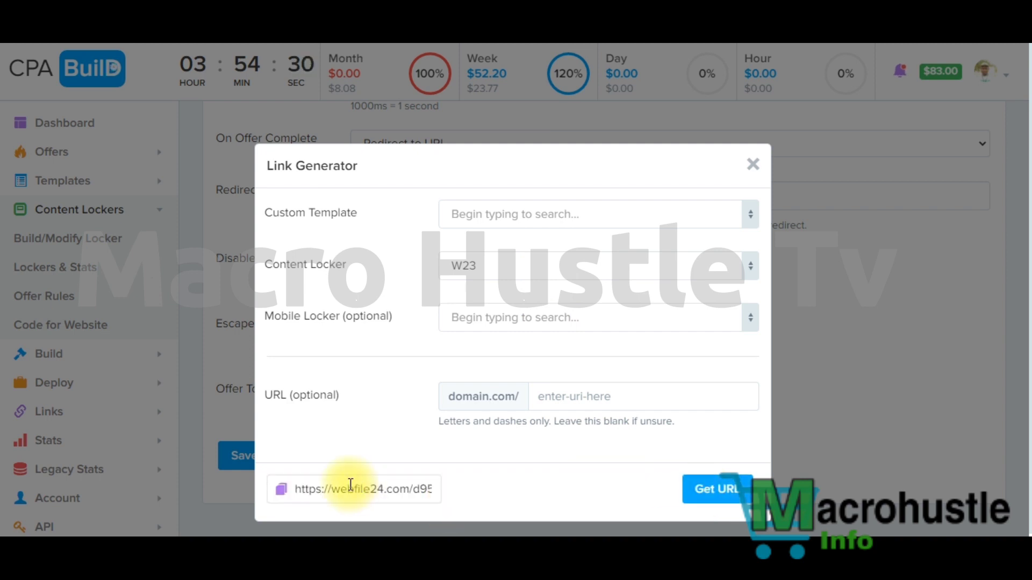
pyautogui.click(350, 488)
pyautogui.hotkey('ctrl', 'c')
pyautogui.rightClick(351, 488)
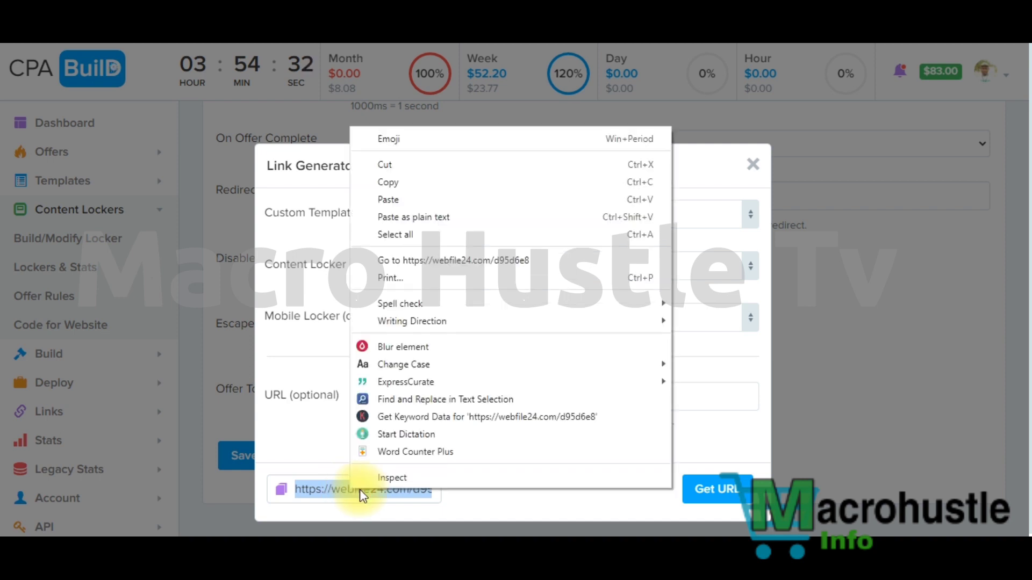
pyautogui.click(382, 182)
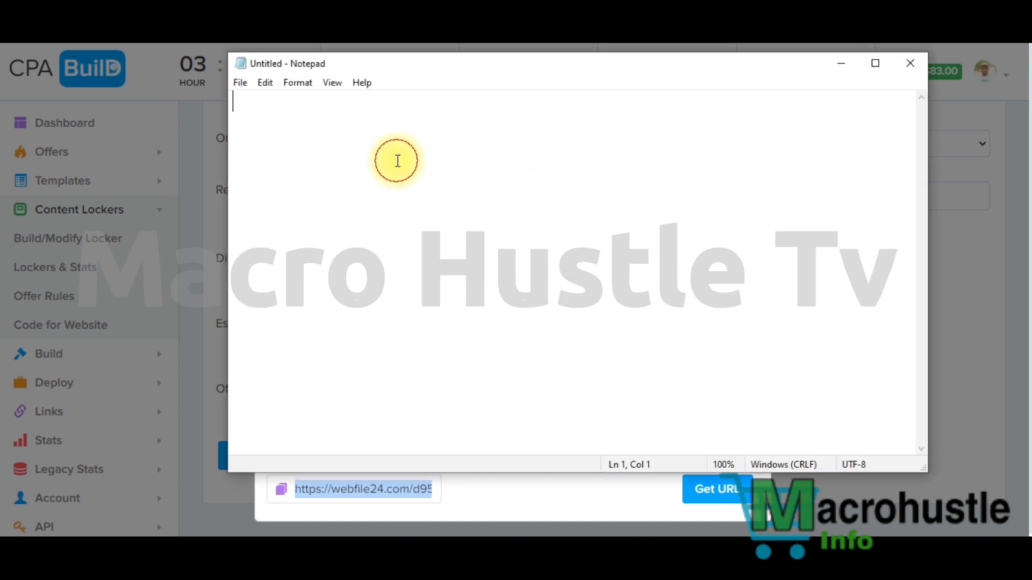
# Paste the copied locker link into an empty Notepad document and insert a blank line above it.
pyautogui.hotkey('ctrl', 'v')
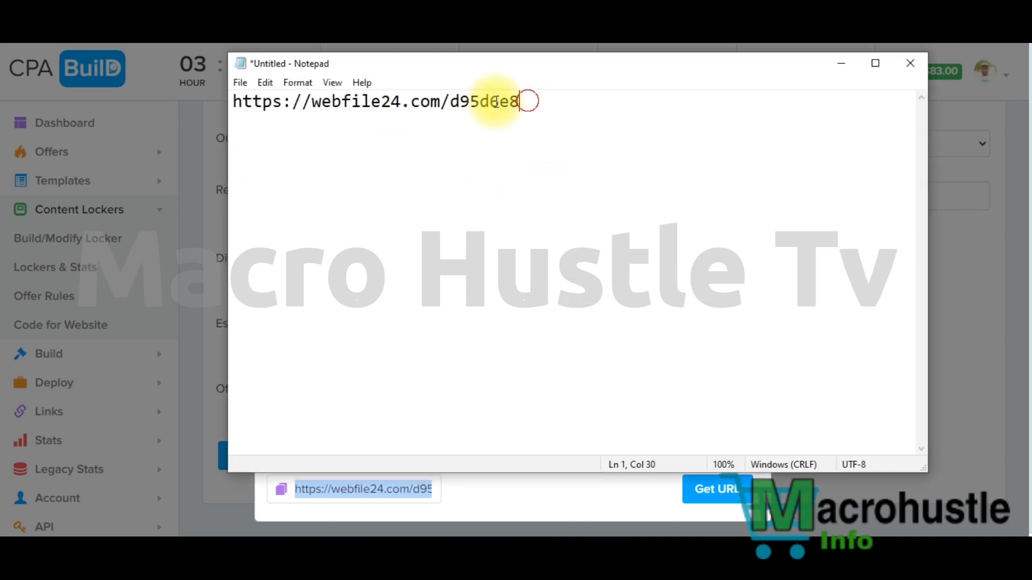
pyautogui.moveTo(525, 102); pyautogui.dragTo(234, 101)
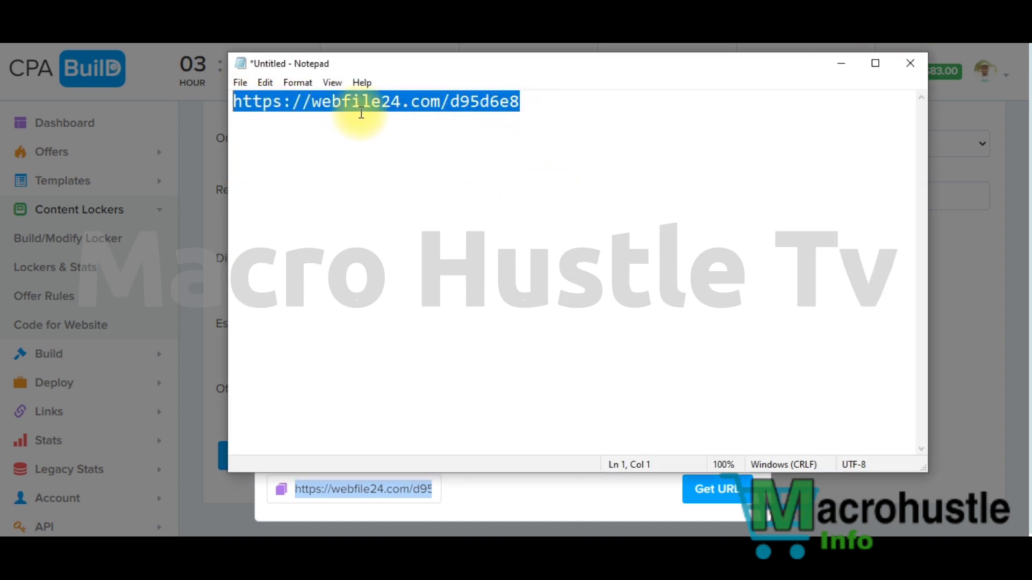
pyautogui.click(234, 101)
pyautogui.press('Return')
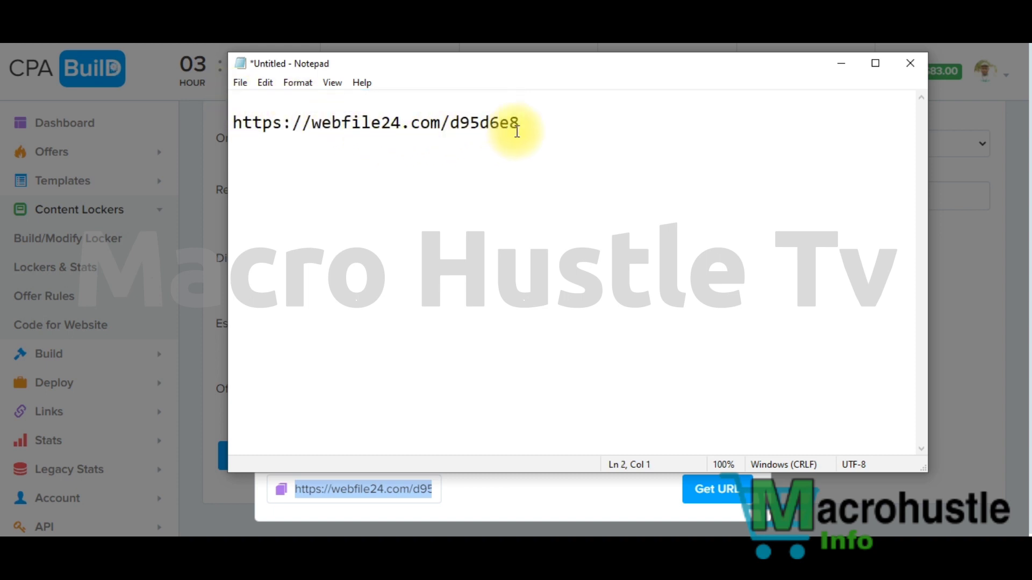
pyautogui.moveTo(522, 123); pyautogui.dragTo(219, 118)
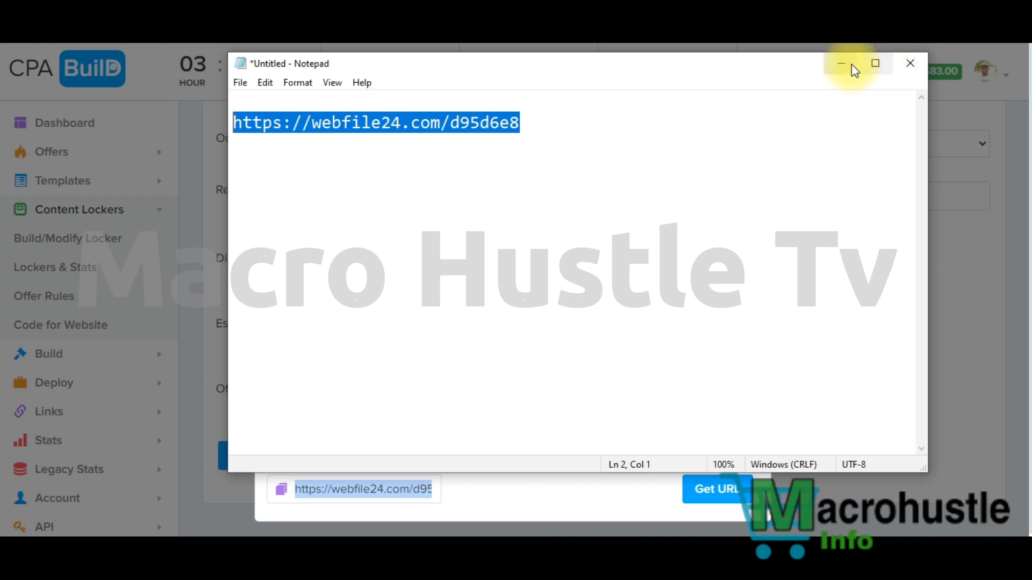
pyautogui.moveTo(524, 124); pyautogui.dragTo(243, 127)
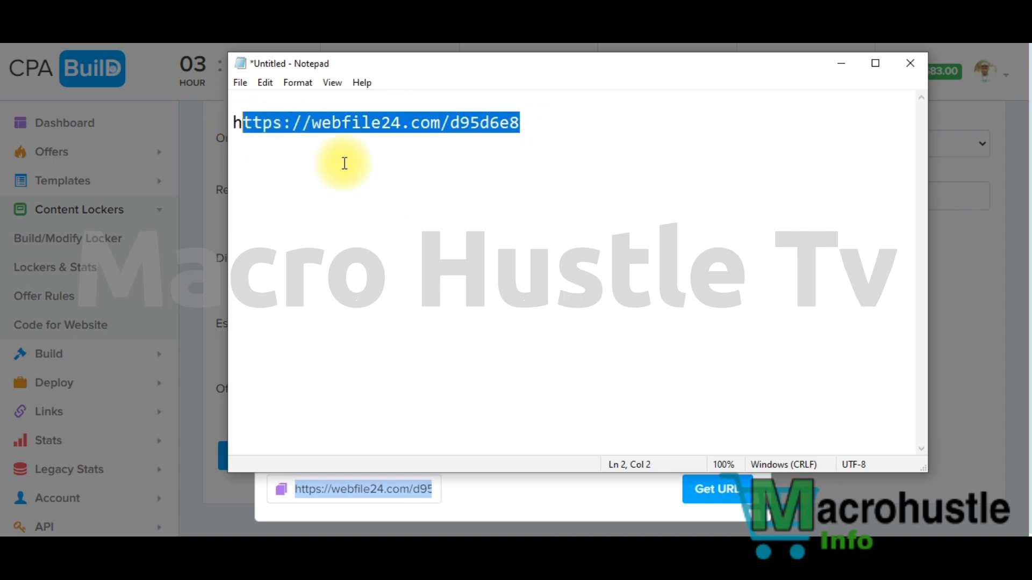
# Minimise Notepad, close the link generator and switch to the YouTube channel page.
pyautogui.click(843, 80)
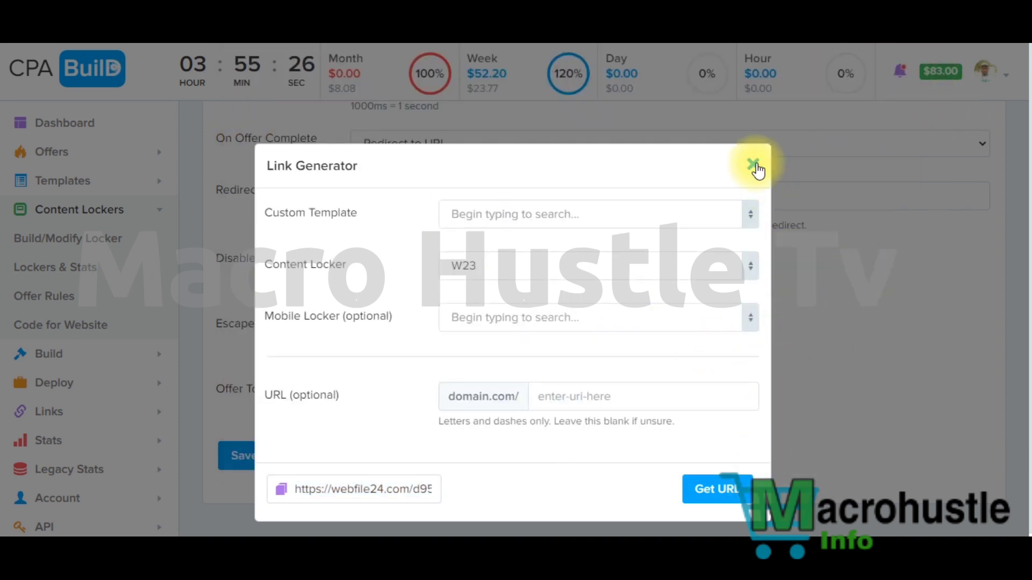
pyautogui.click(755, 165)
pyautogui.click(953, 44)
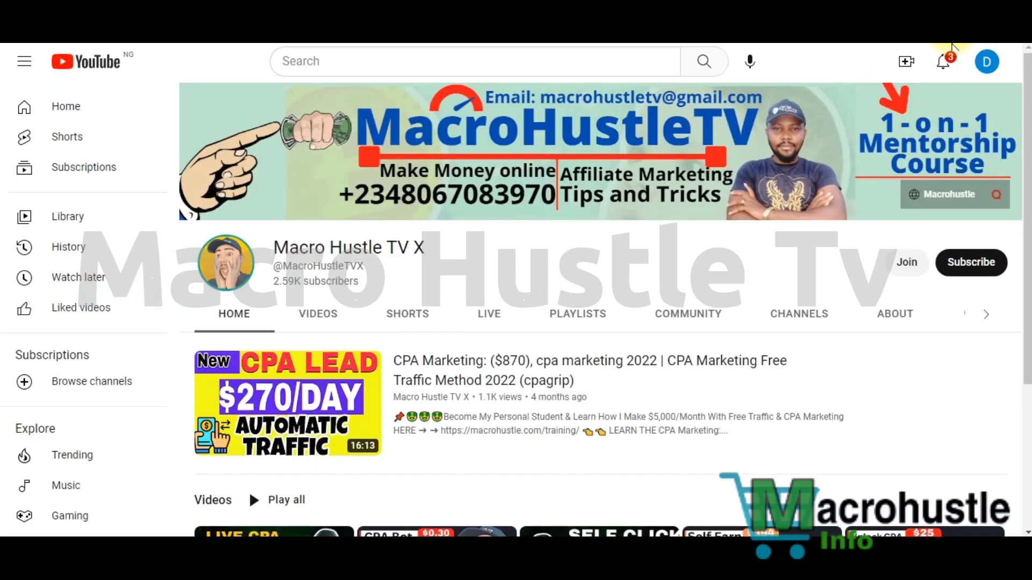